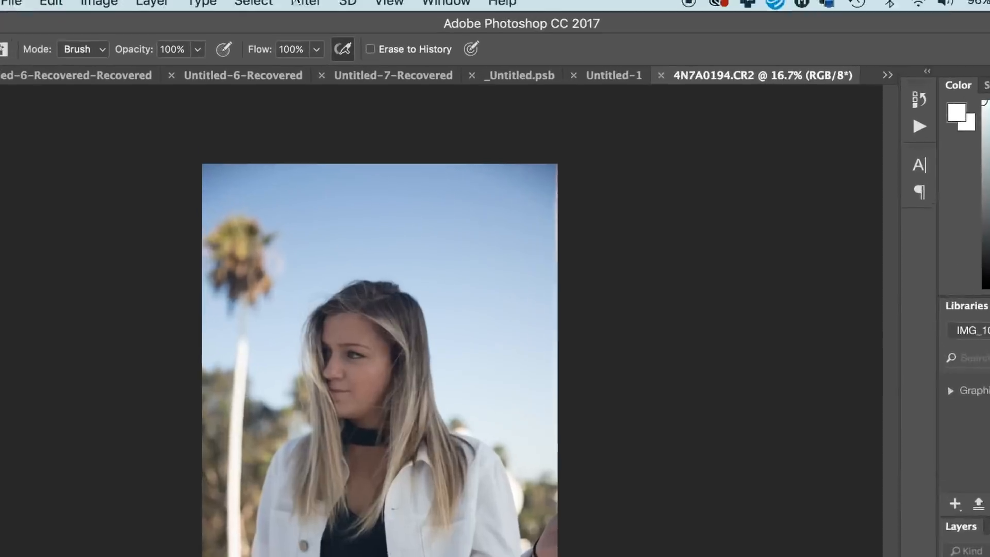
- Open the Camera Raw filter on the palm tree portrait and set exposure to +0.25 and clarity to +31
{"action": "left_click", "coordinate": [297, 2]}
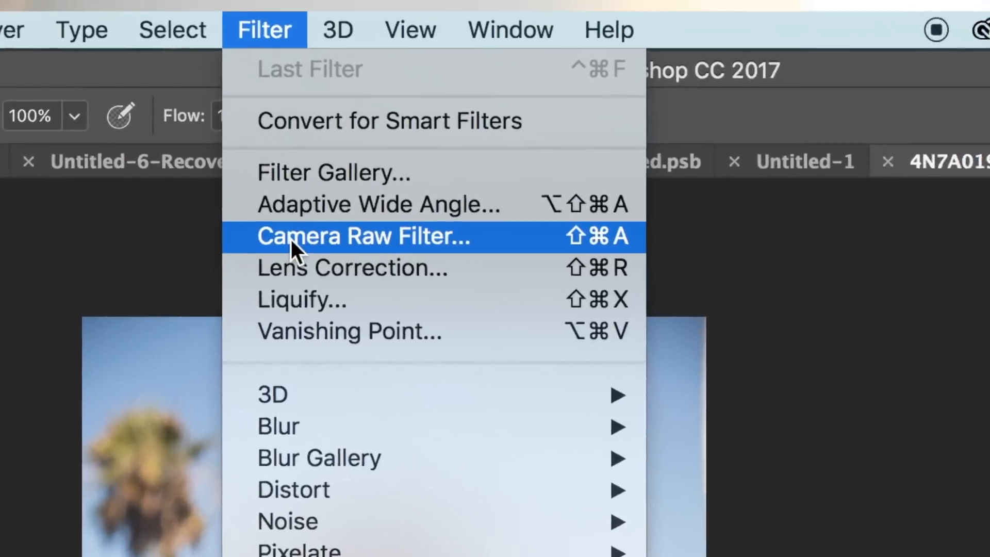
{"action": "left_click", "coordinate": [289, 182]}
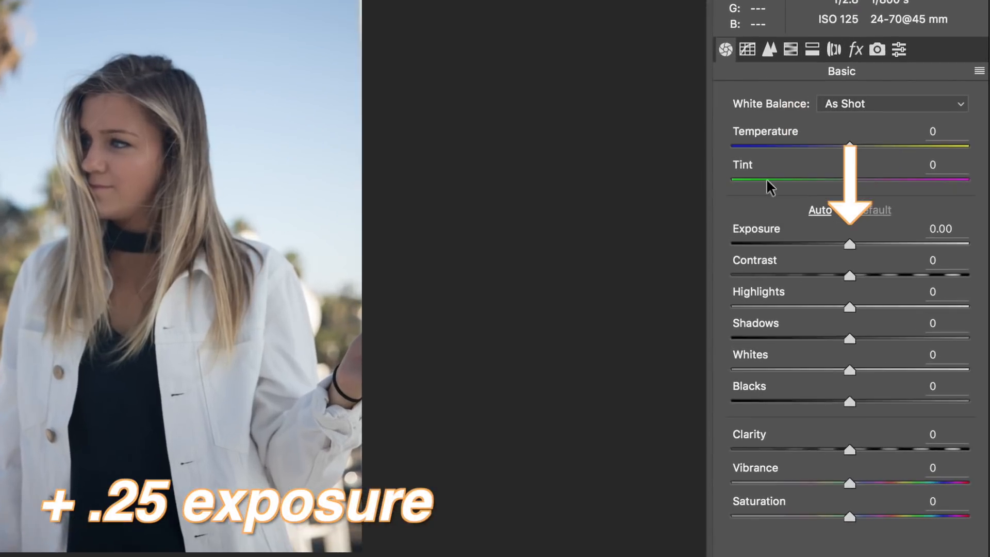
{"action": "left_click_drag", "start_coordinate": [852, 242], "coordinate": [859, 243]}
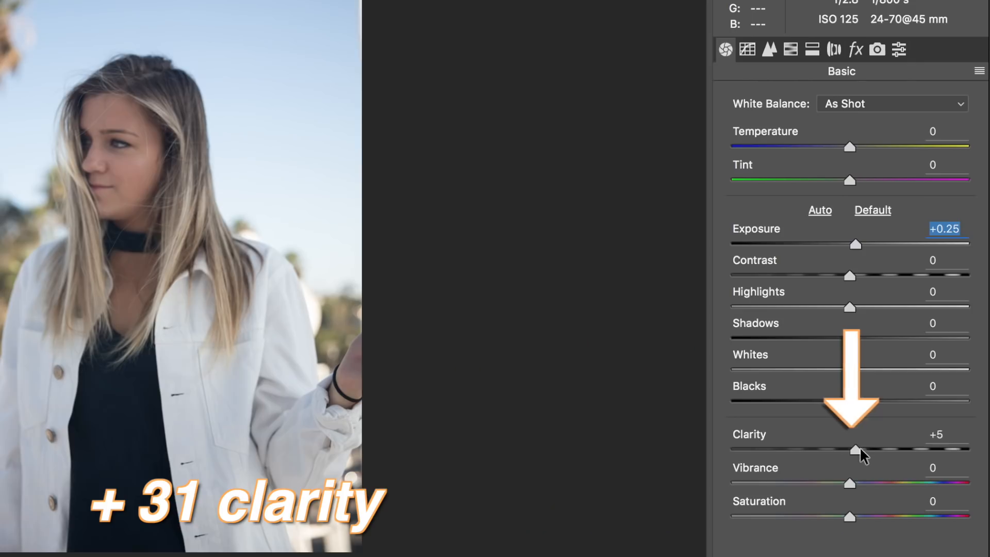
{"action": "left_click_drag", "start_coordinate": [858, 448], "coordinate": [880, 445]}
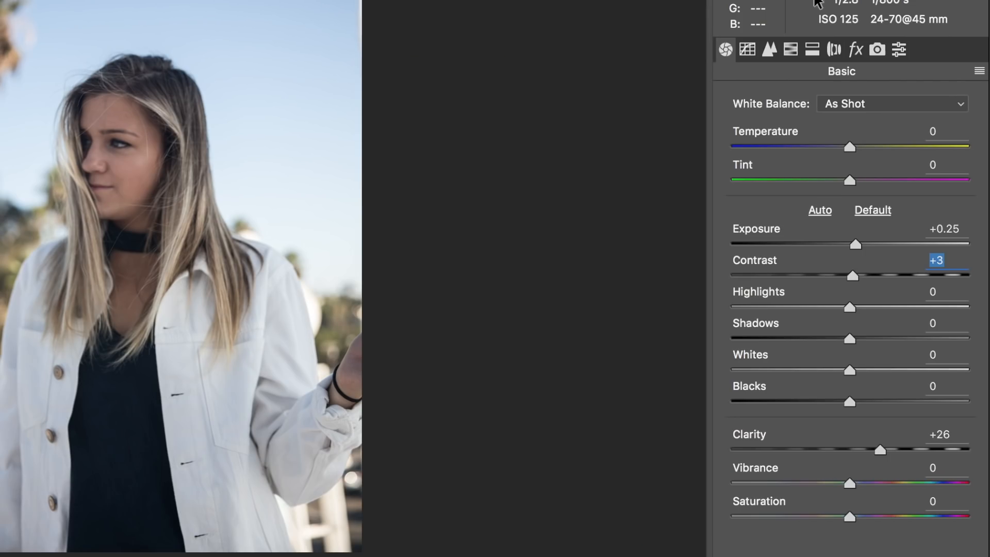
- In Camera Calibration, set the Blue Primary hue to -100 and the Red Primary hue to +31
{"action": "left_click", "coordinate": [876, 50]}
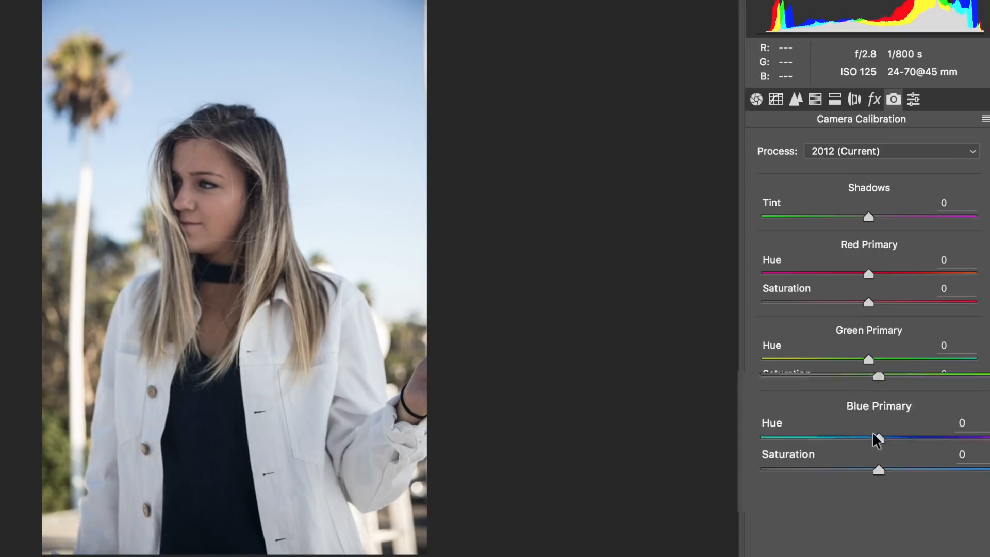
{"action": "left_click_drag", "start_coordinate": [866, 444], "coordinate": [720, 442]}
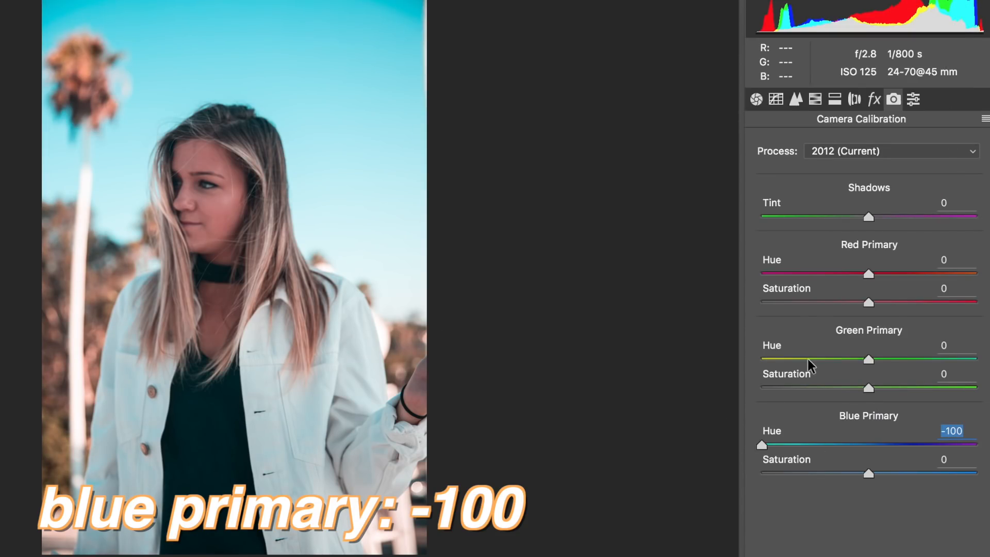
{"action": "left_click_drag", "start_coordinate": [870, 275], "coordinate": [922, 270]}
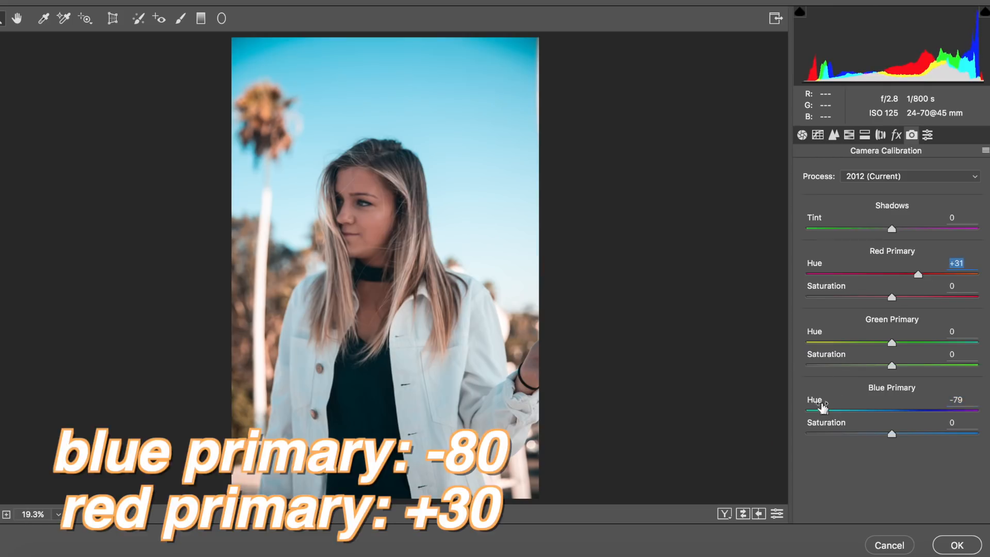
{"action": "left_click_drag", "start_coordinate": [823, 411], "coordinate": [775, 413]}
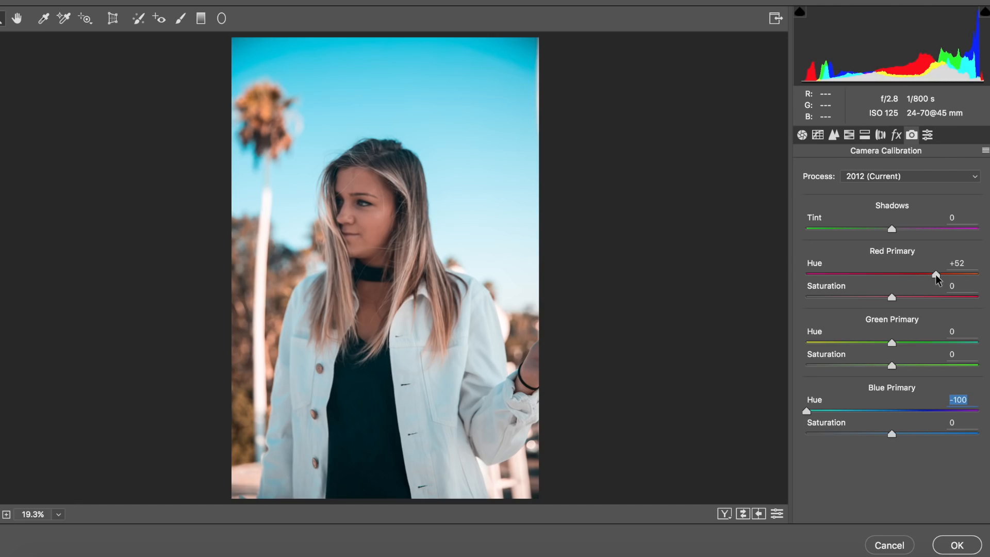
- In the HSL adjustments, set Oranges saturation to -17 and raise Oranges luminance above +18 to brighten the skin
{"action": "left_click", "coordinate": [935, 275]}
{"action": "left_click", "coordinate": [853, 137]}
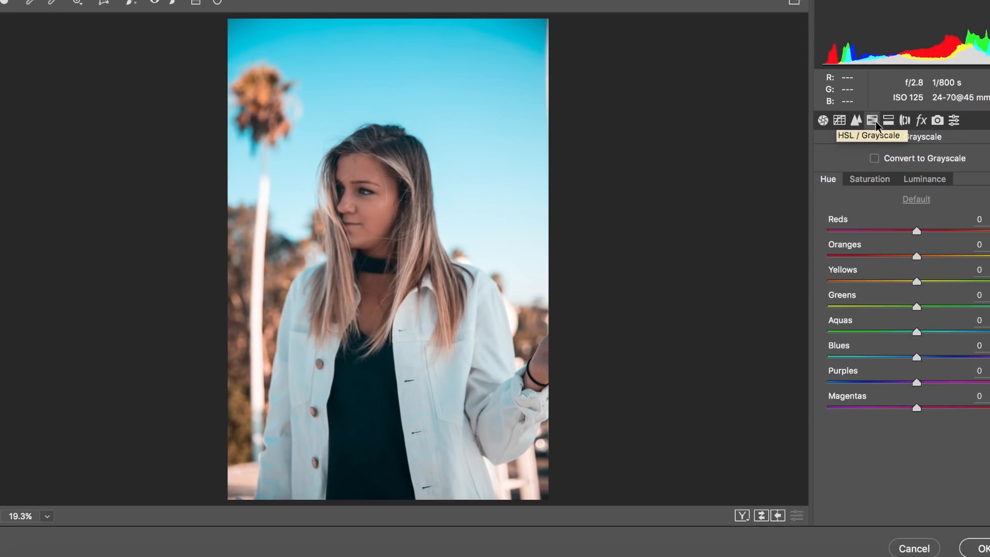
{"action": "left_click", "coordinate": [601, 212]}
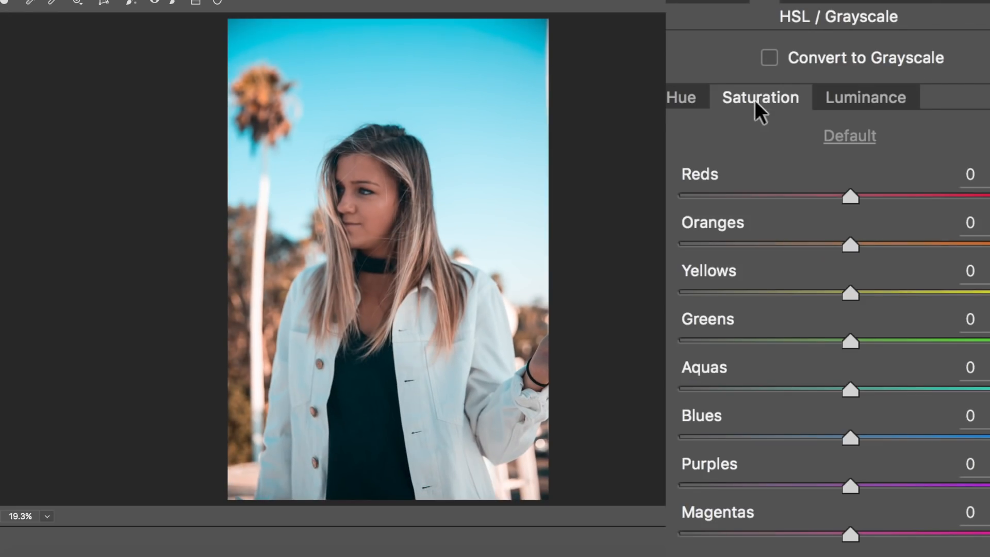
{"action": "left_click", "coordinate": [830, 244]}
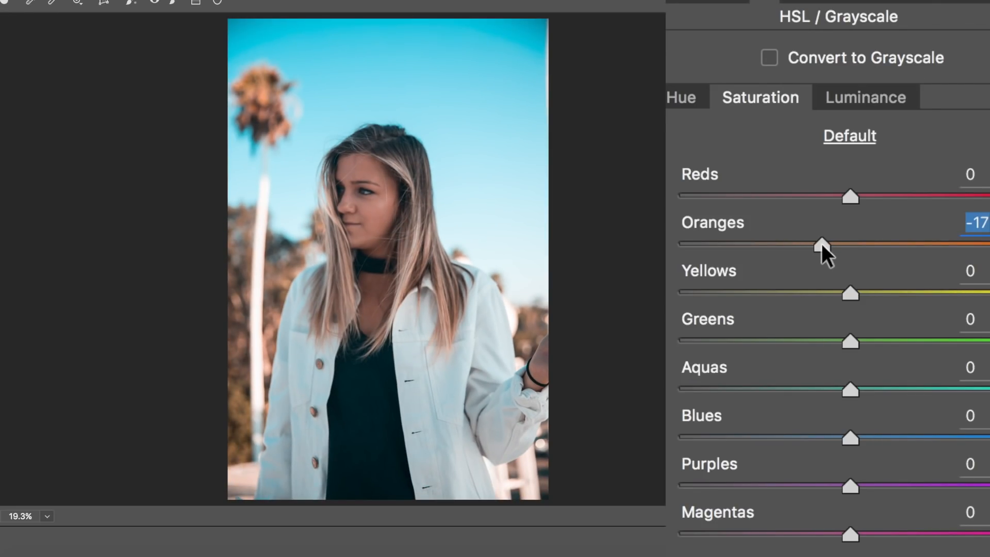
{"action": "left_click", "coordinate": [877, 100]}
{"action": "left_click", "coordinate": [881, 245]}
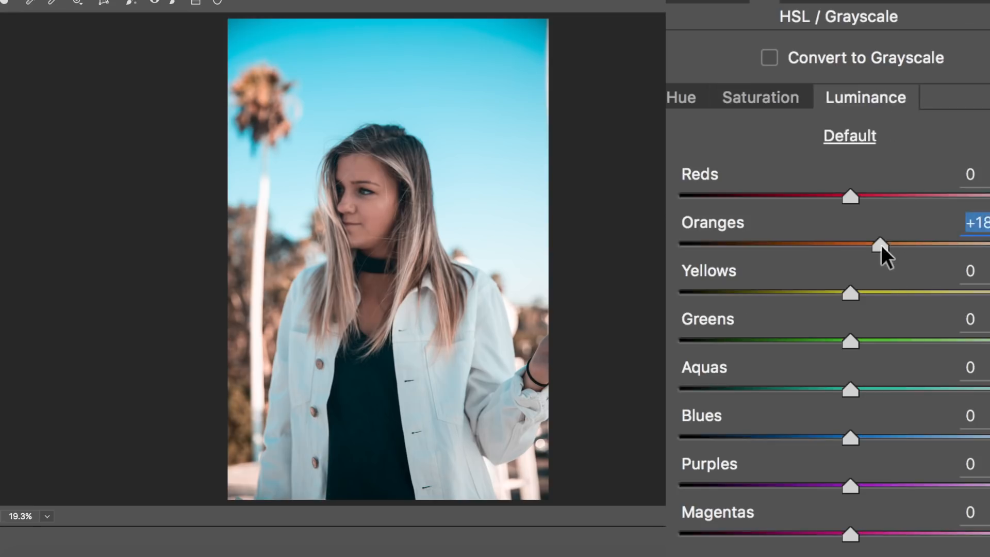
{"action": "left_click_drag", "start_coordinate": [881, 246], "coordinate": [905, 247]}
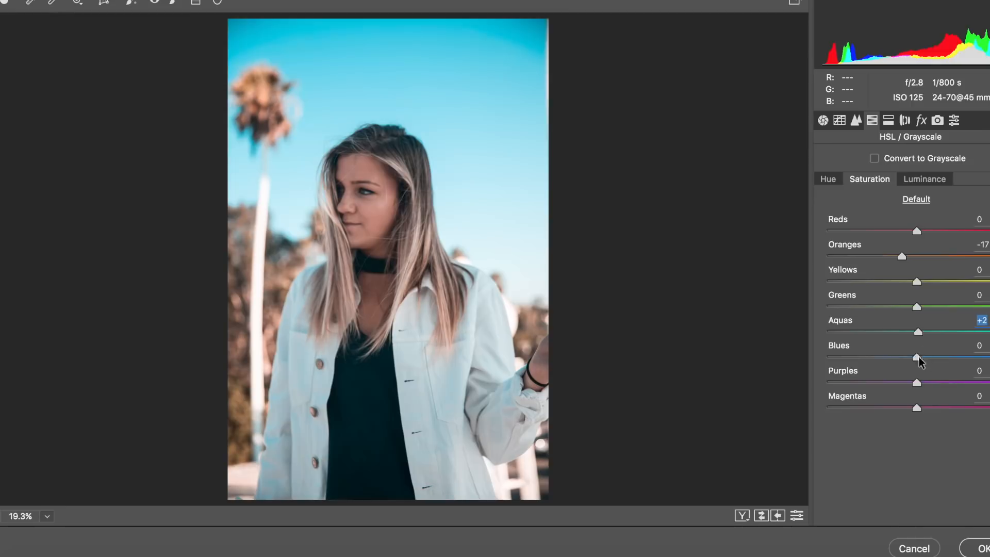
- Try a strong Blues saturation boost of +88, and reduce it to mute the sky and jacket
{"action": "left_click_drag", "start_coordinate": [918, 357], "coordinate": [989, 356]}
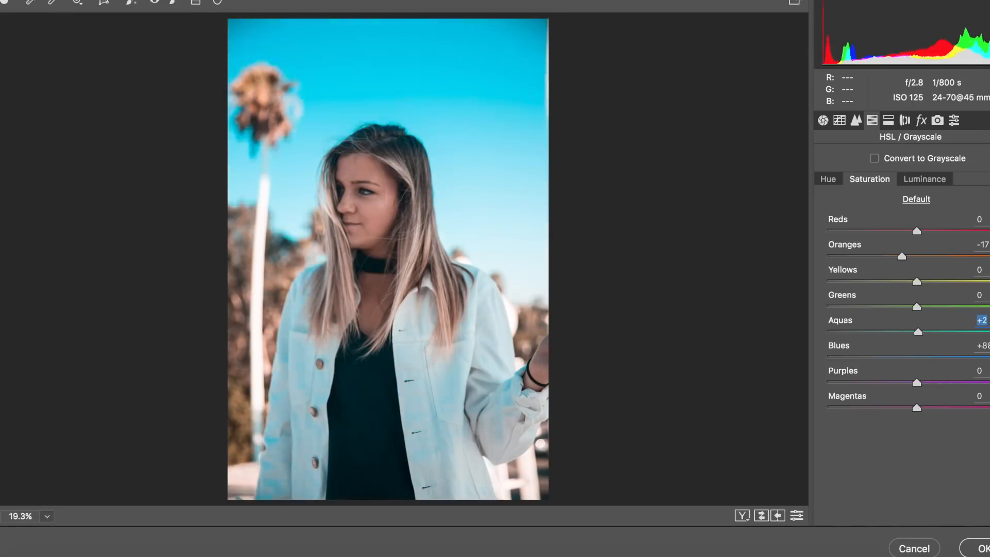
{"action": "left_click_drag", "start_coordinate": [988, 357], "coordinate": [871, 370]}
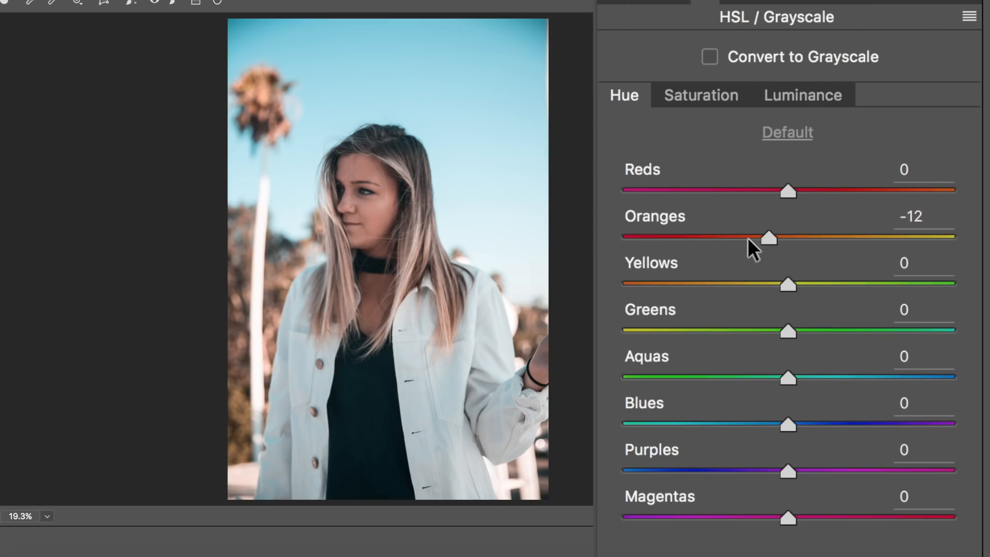
- Test the Oranges hue at both extremes, including +100, and settle it close to neutral
{"action": "left_click_drag", "start_coordinate": [748, 239], "coordinate": [953, 239]}
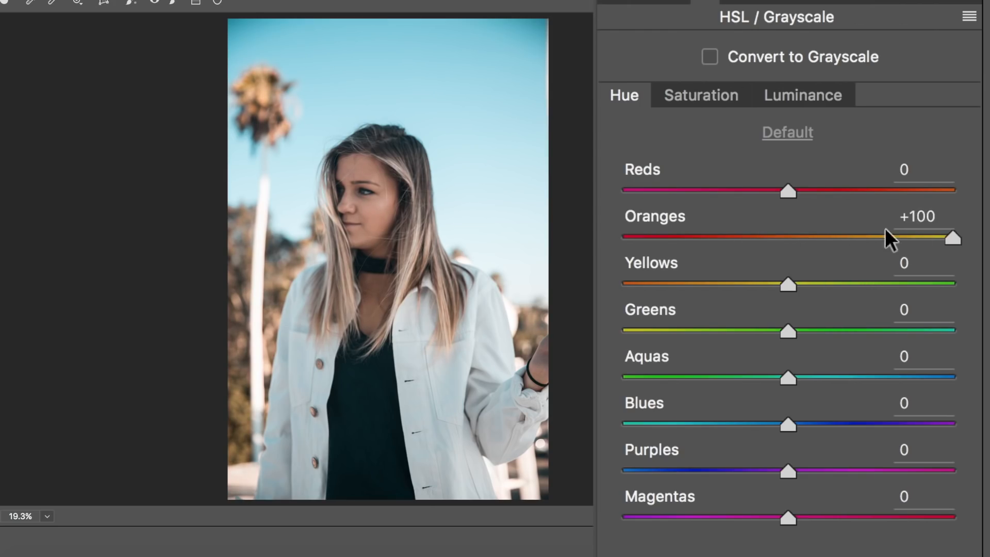
{"action": "left_click_drag", "start_coordinate": [885, 230], "coordinate": [623, 238]}
{"action": "left_click_drag", "start_coordinate": [891, 295], "coordinate": [781, 243]}
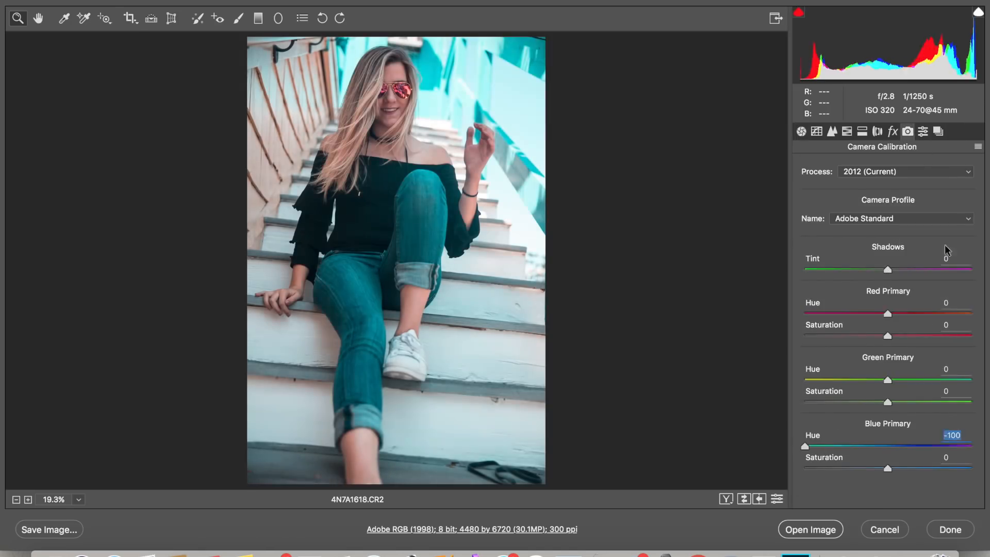
- Set the staircase photo's exposure to +0.40 and clarity to +28, and open the image for layer editing
{"action": "left_click_drag", "start_coordinate": [887, 313], "coordinate": [926, 312]}
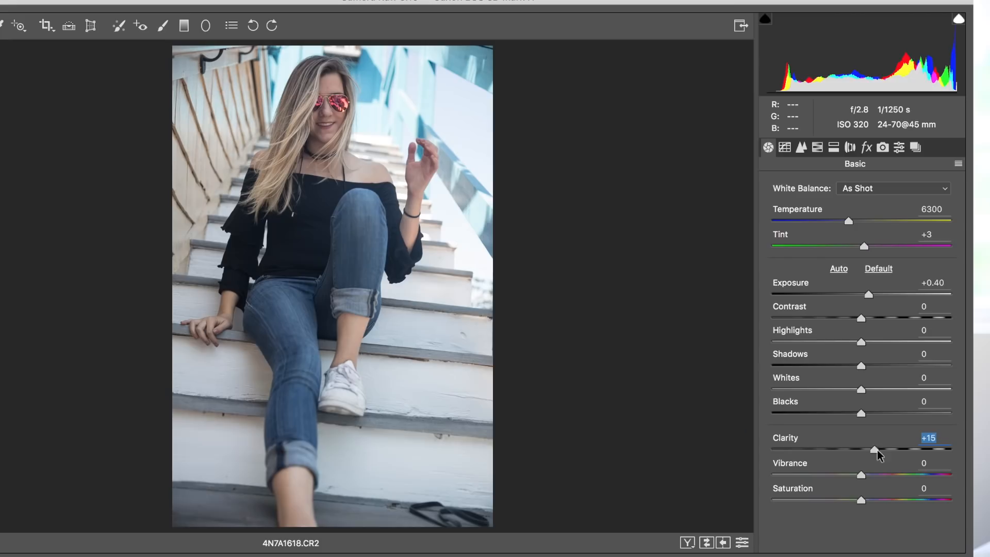
{"action": "left_click_drag", "start_coordinate": [878, 453], "coordinate": [890, 454]}
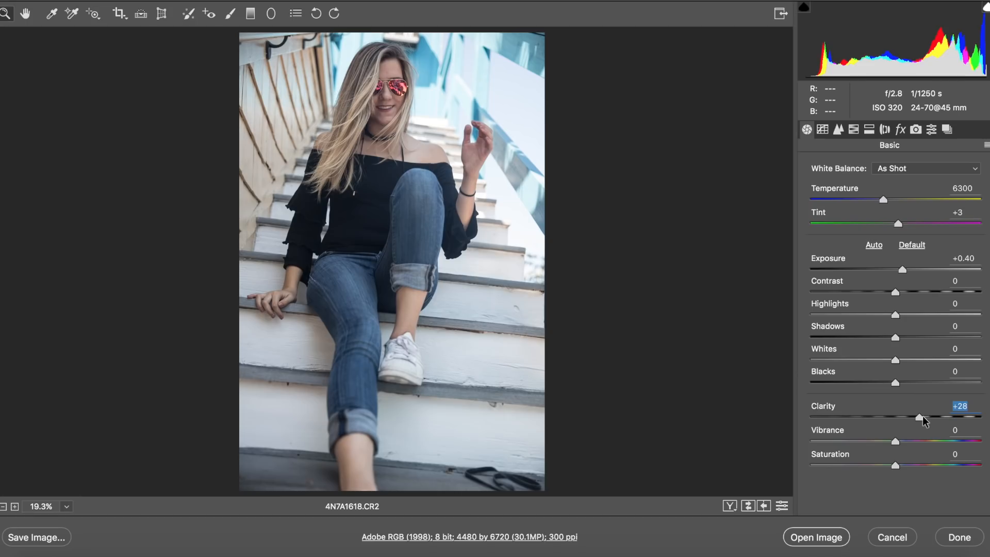
{"action": "left_click", "coordinate": [841, 534]}
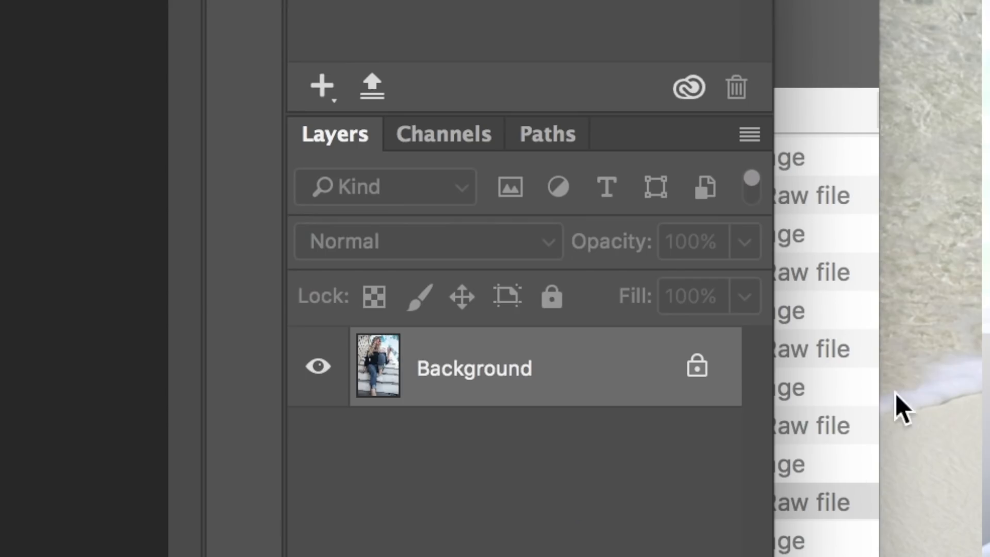
- Unlock the staircase photo's background layer and duplicate it
{"action": "left_click", "coordinate": [891, 389]}
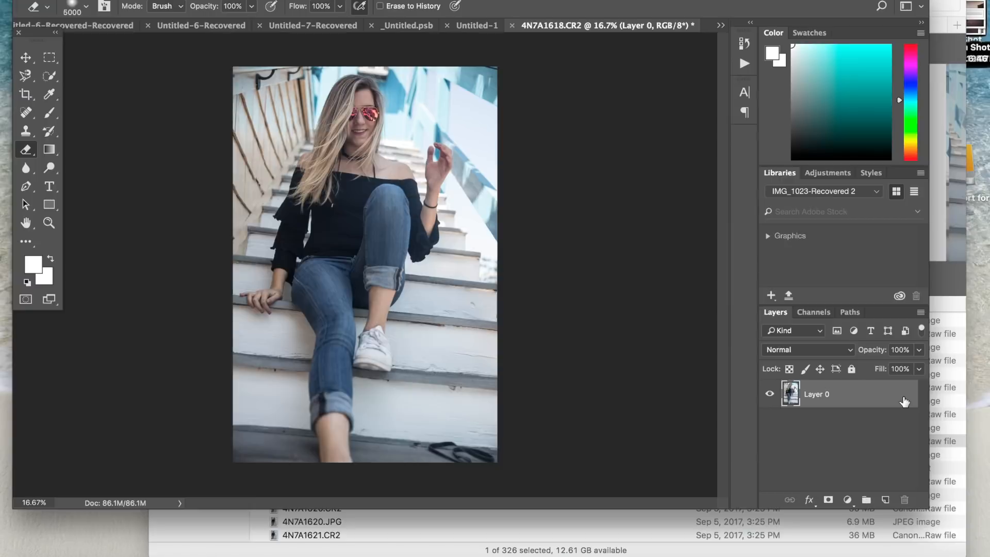
{"action": "right_click", "coordinate": [904, 402]}
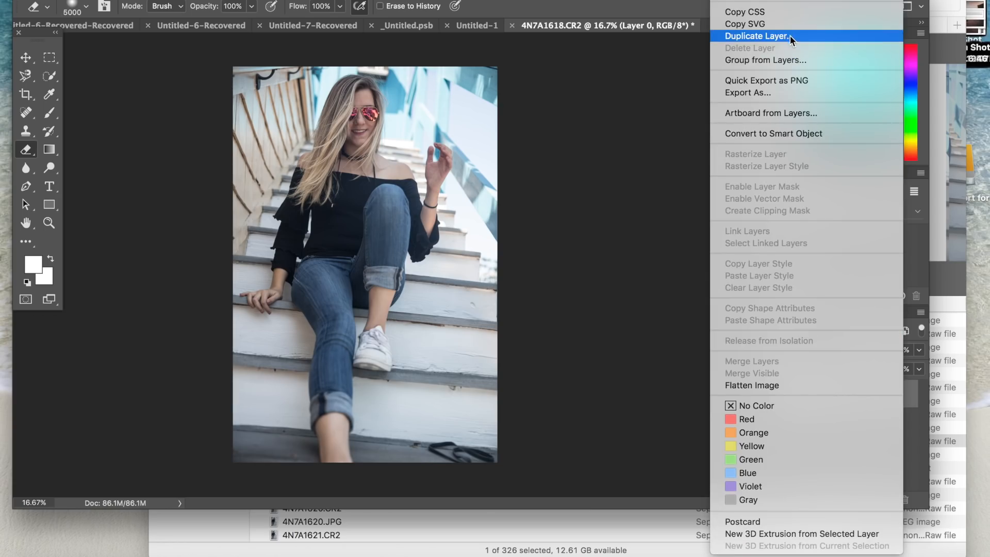
{"action": "left_click", "coordinate": [759, 36]}
{"action": "key", "text": "Return"}
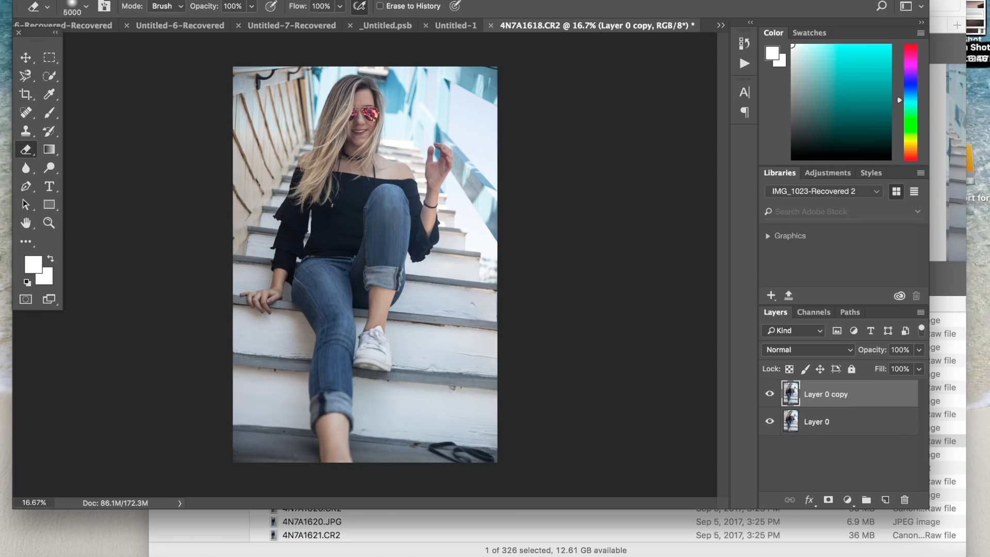
- Apply the Camera Raw filter to the duplicate layer with Red Primary hue +51, Blue Primary hue -100 and Oranges luminance +15
{"action": "key", "text": "super+shift+slash"}
{"action": "type", "text": "camera"}
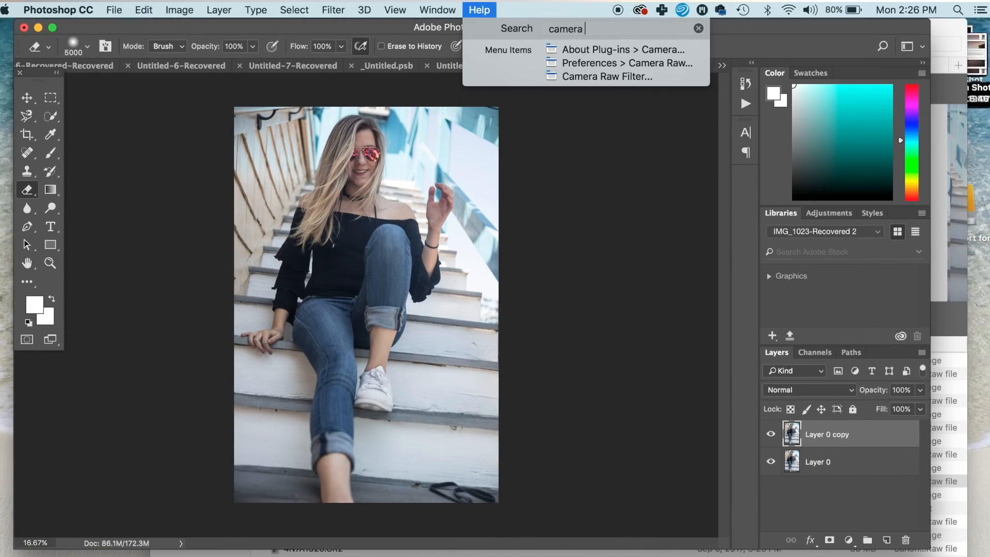
{"action": "type", "text": " raw"}
{"action": "left_click", "coordinate": [578, 76]}
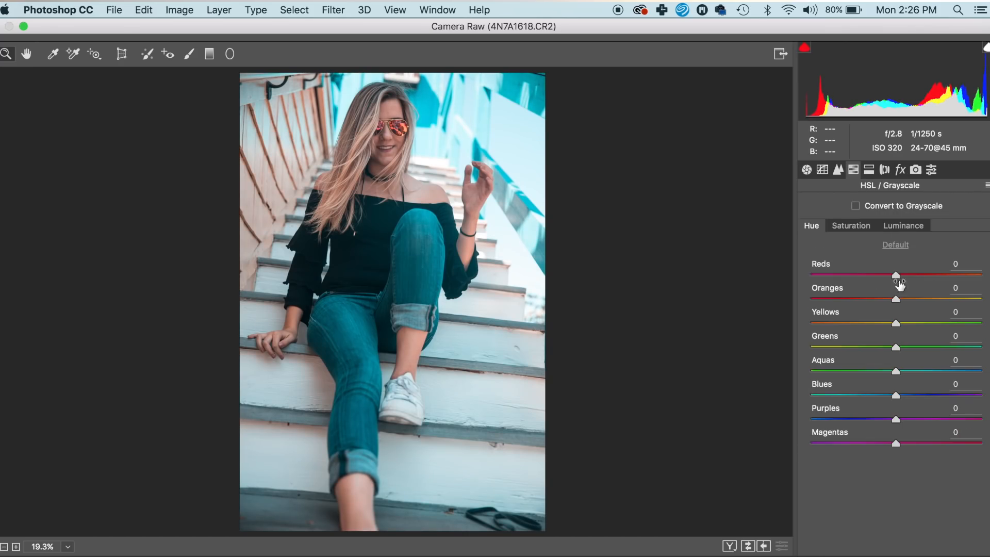
{"action": "left_click_drag", "start_coordinate": [900, 299], "coordinate": [908, 299]}
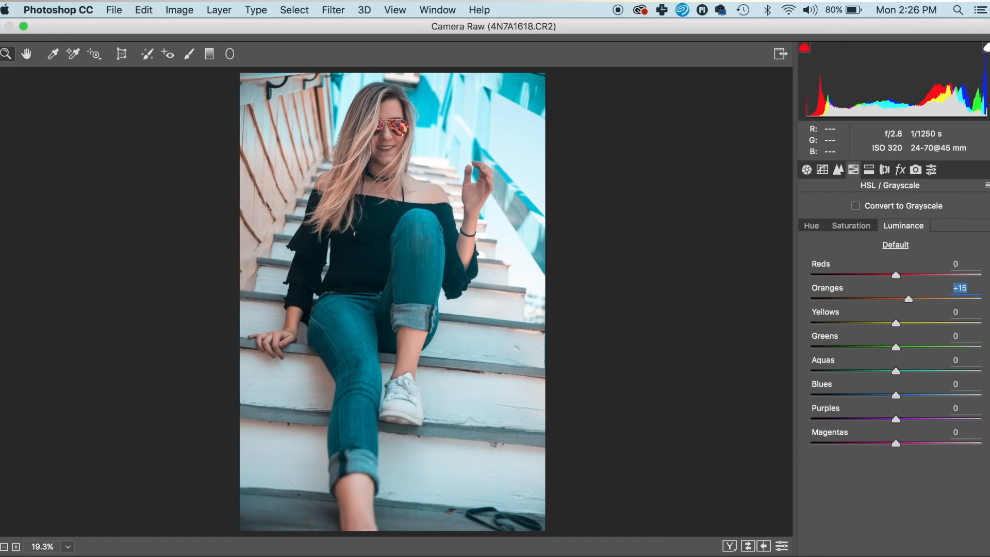
{"action": "key", "text": "Return"}
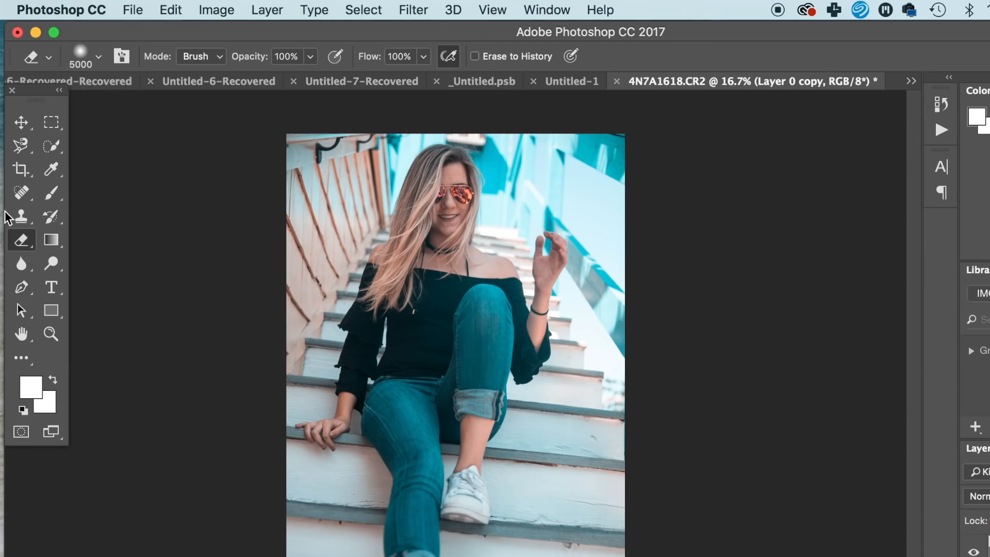
- Set the eraser brush to 284 px with 11% hardness
{"action": "left_click", "coordinate": [92, 56]}
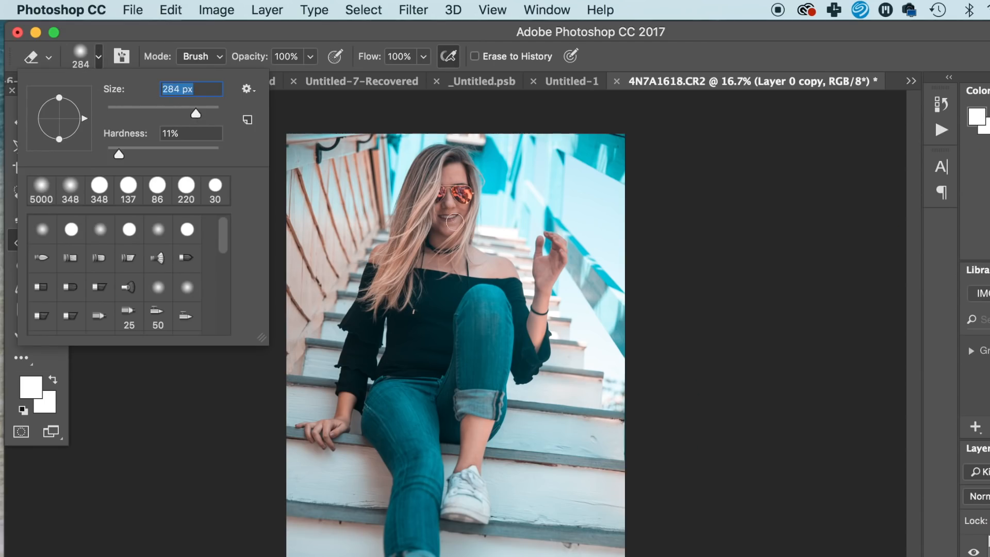
{"action": "key", "text": "Return"}
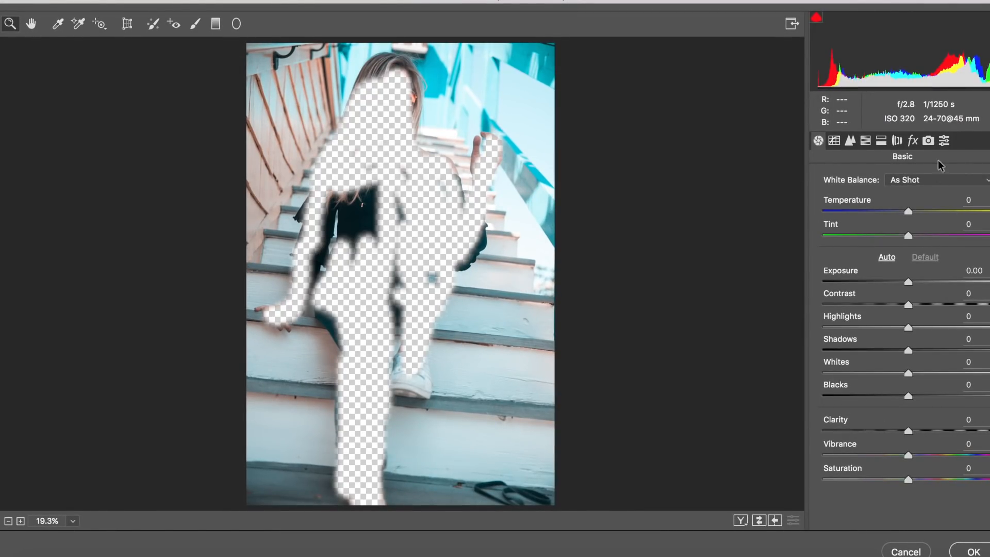
- Intensify the background's colours in Camera Calibration with Blue Primary hue -100 and Red Primary hue +100, and apply the filter
{"action": "left_click", "coordinate": [928, 141]}
{"action": "left_click_drag", "start_coordinate": [908, 417], "coordinate": [822, 418]}
{"action": "left_click_drag", "start_coordinate": [909, 281], "coordinate": [989, 281]}
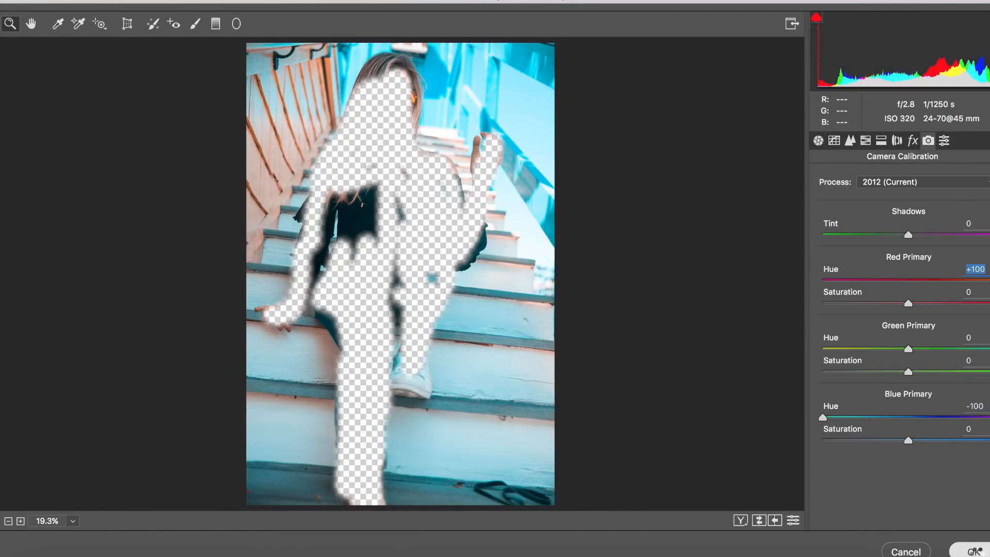
{"action": "left_click", "coordinate": [974, 551]}
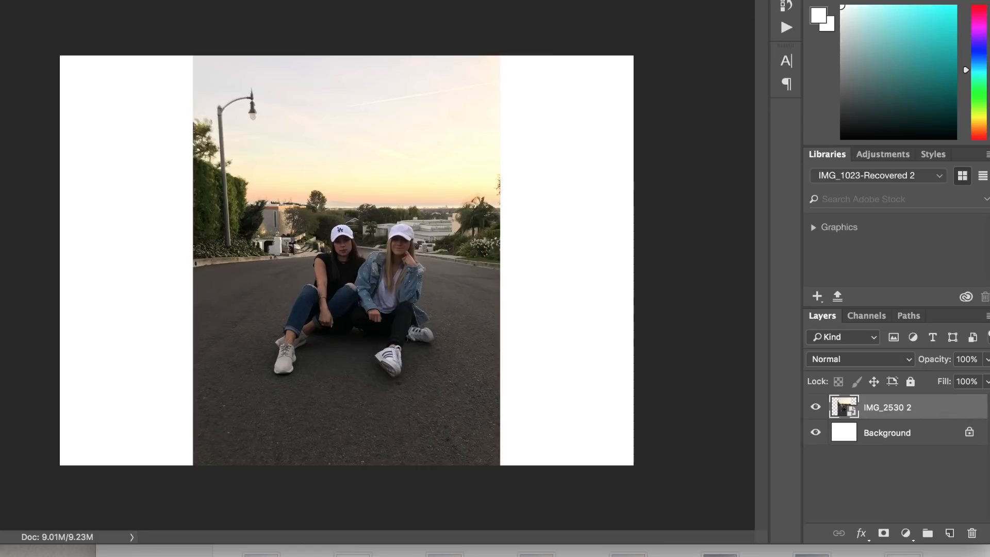
- Open the Camera Raw filter on the IMG_2530 2 layer, raise the exposure slightly and increase the clarity
{"action": "type", "text": "camera"}
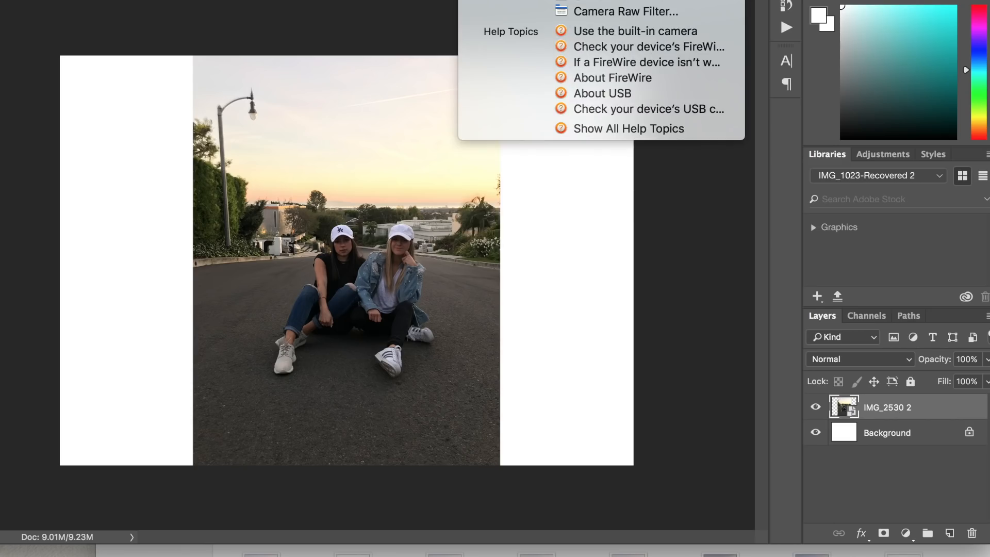
{"action": "left_click", "coordinate": [619, 14]}
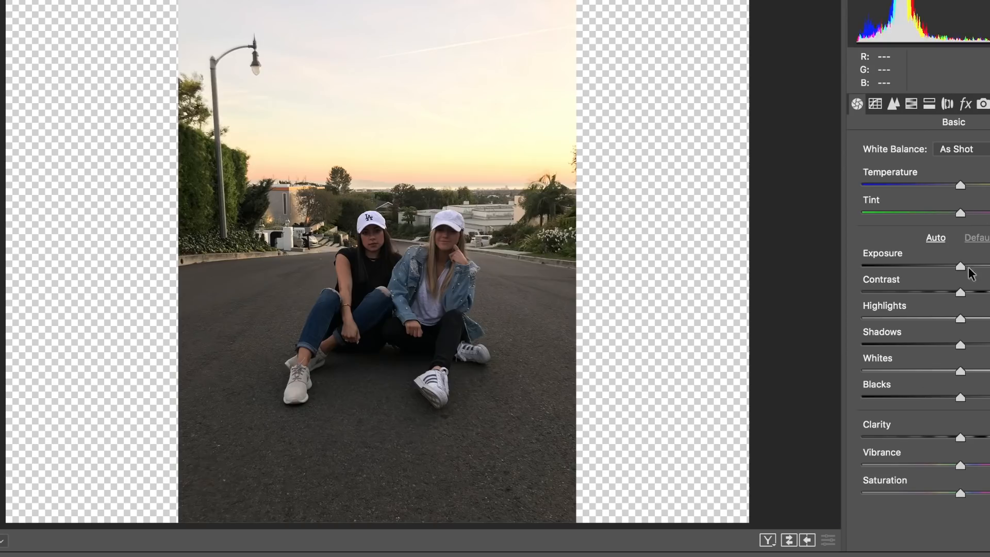
{"action": "left_click_drag", "start_coordinate": [960, 266], "coordinate": [969, 267]}
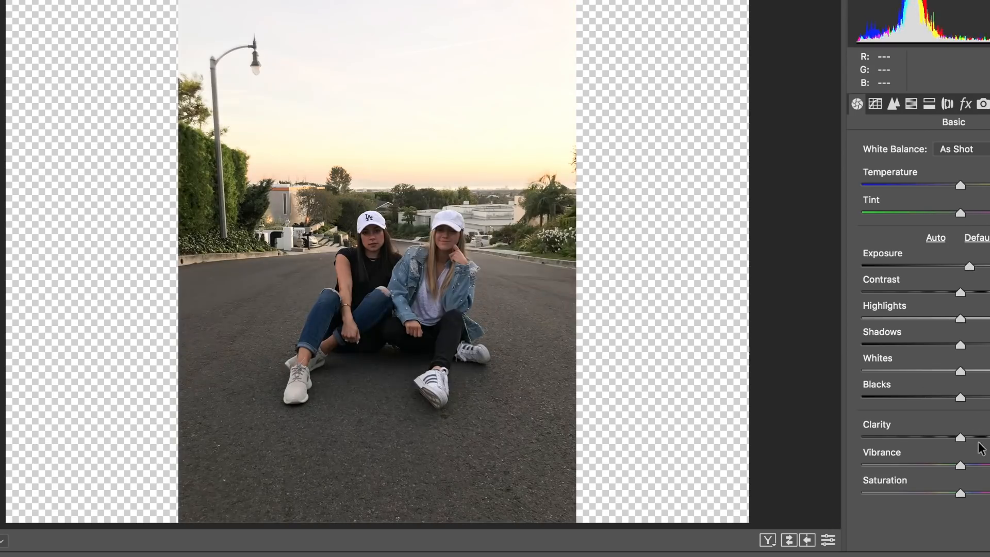
{"action": "left_click_drag", "start_coordinate": [960, 438], "coordinate": [987, 438]}
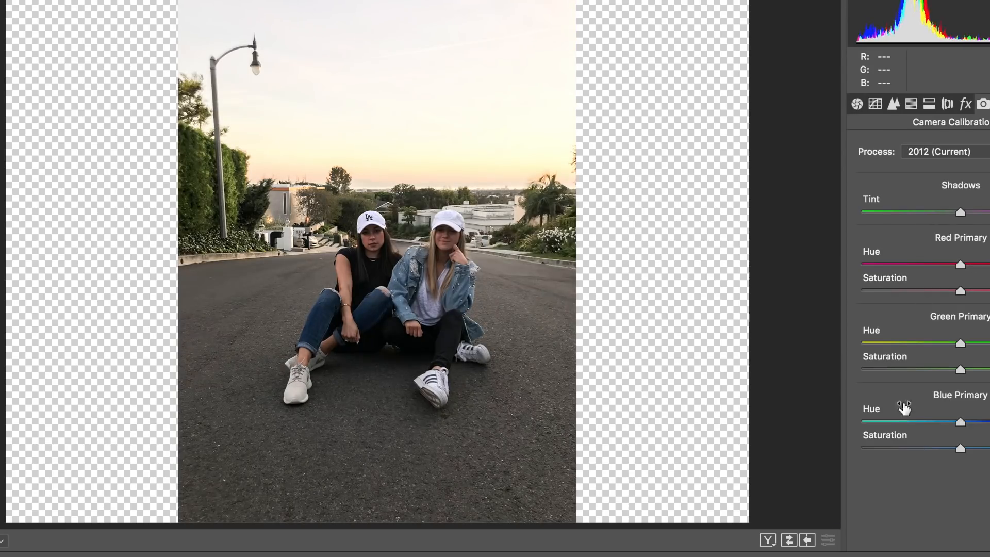
- Lower the street photo's Blue Primary hue to its minimum and raise its Oranges luminance
{"action": "left_click_drag", "start_coordinate": [902, 408], "coordinate": [862, 409]}
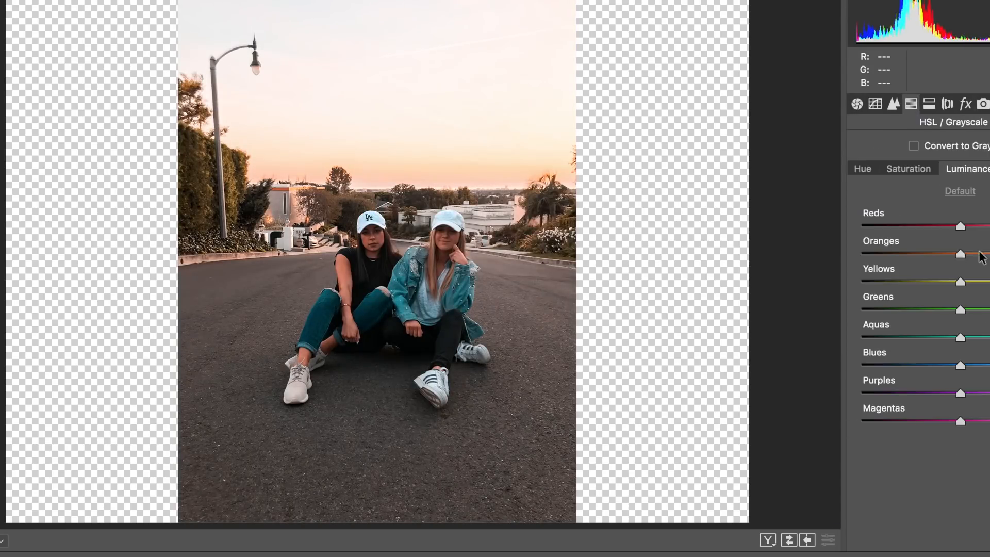
{"action": "left_click_drag", "start_coordinate": [979, 255], "coordinate": [985, 253]}
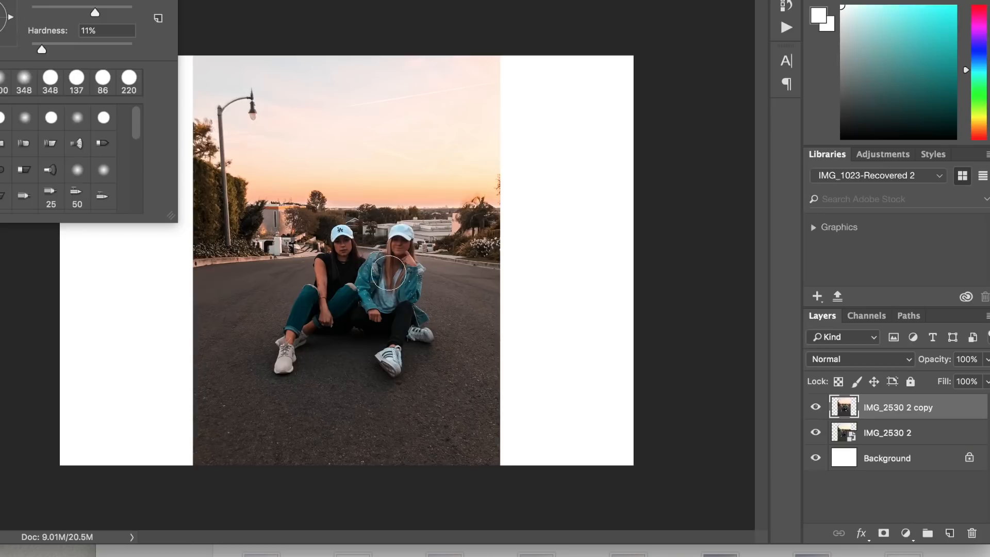
- Erase the recoloured top layer over the two seated people to bring back their natural skin and clothing colours
{"action": "mouse_move", "coordinate": [389, 273]}
{"action": "left_mouse_down"}
{"action": "mouse_move", "coordinate": [387, 251]}
{"action": "mouse_move", "coordinate": [295, 340]}
{"action": "left_mouse_up"}
{"action": "key", "text": "super+plus"}
{"action": "key", "text": "super+plus"}
{"action": "key", "text": "super+plus"}
{"action": "key", "text": "super+plus"}
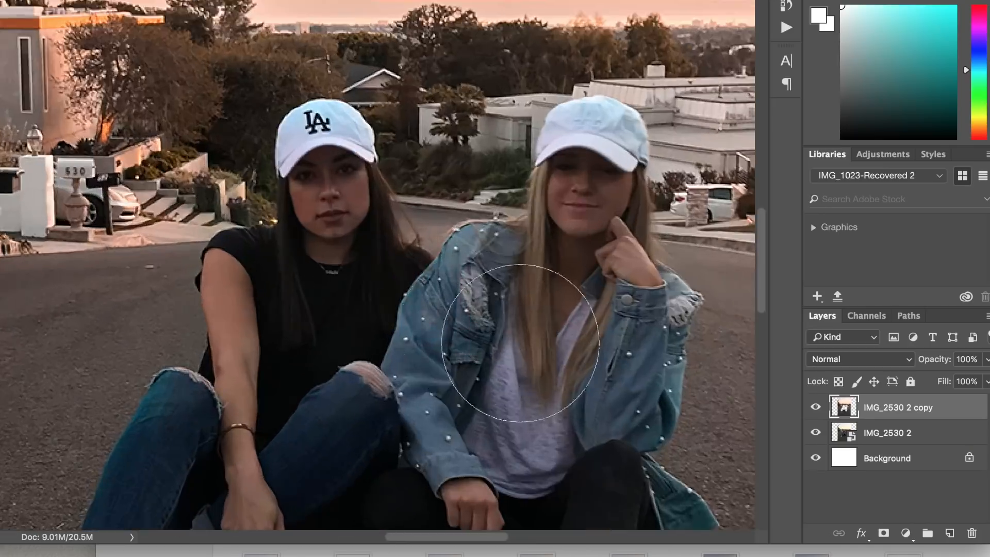